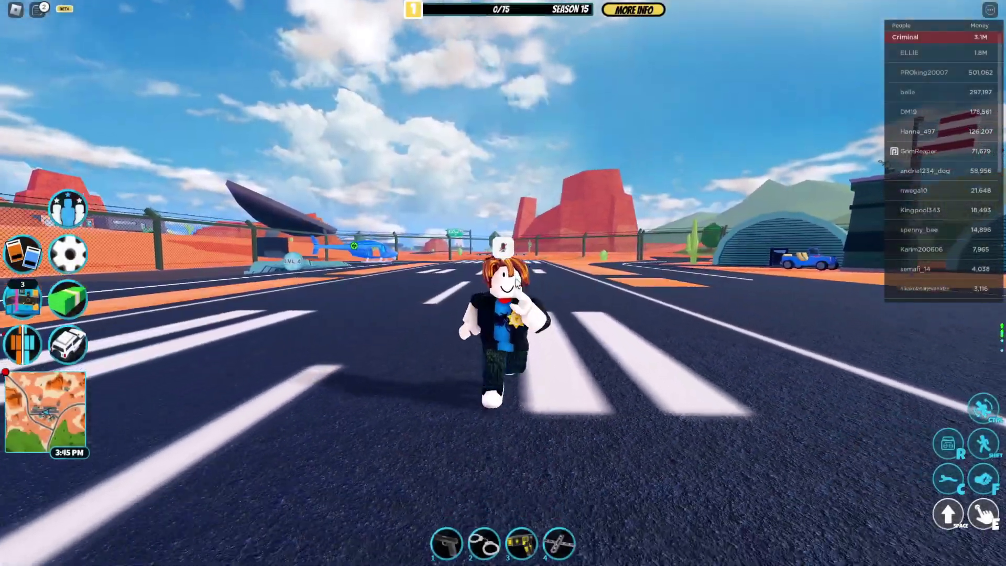
{"action": "key", "text": "Left"}
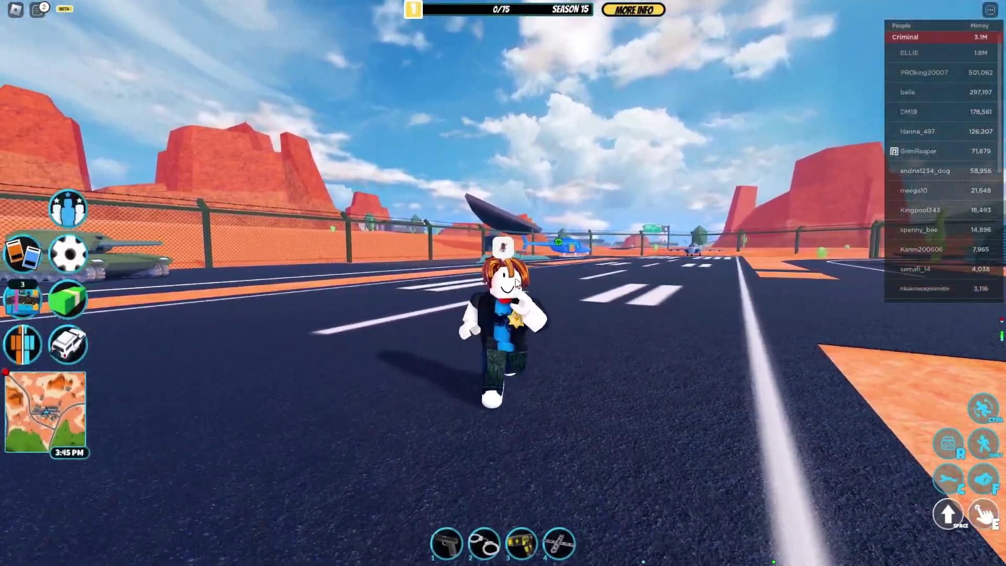
{"action": "key", "text": "Left"}
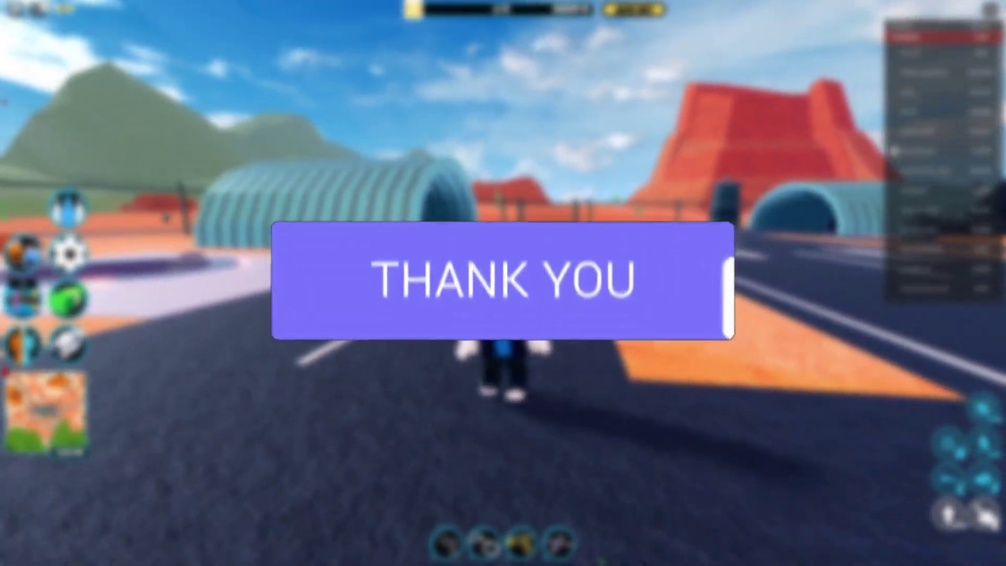
{"action": "key", "text": "Right"}
{"action": "key", "text": "w"}
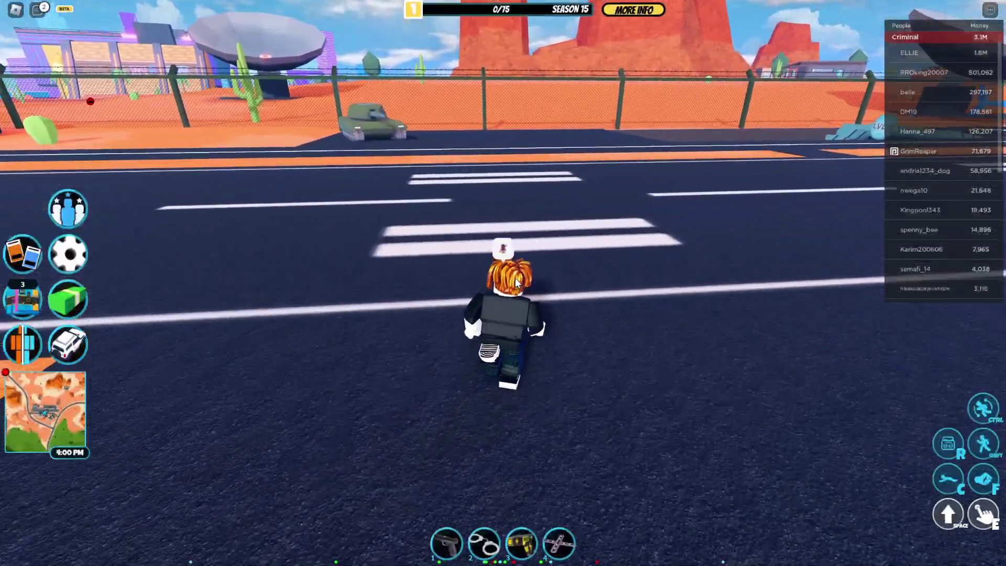
{"action": "key", "text": "w"}
{"action": "key", "text": "Left"}
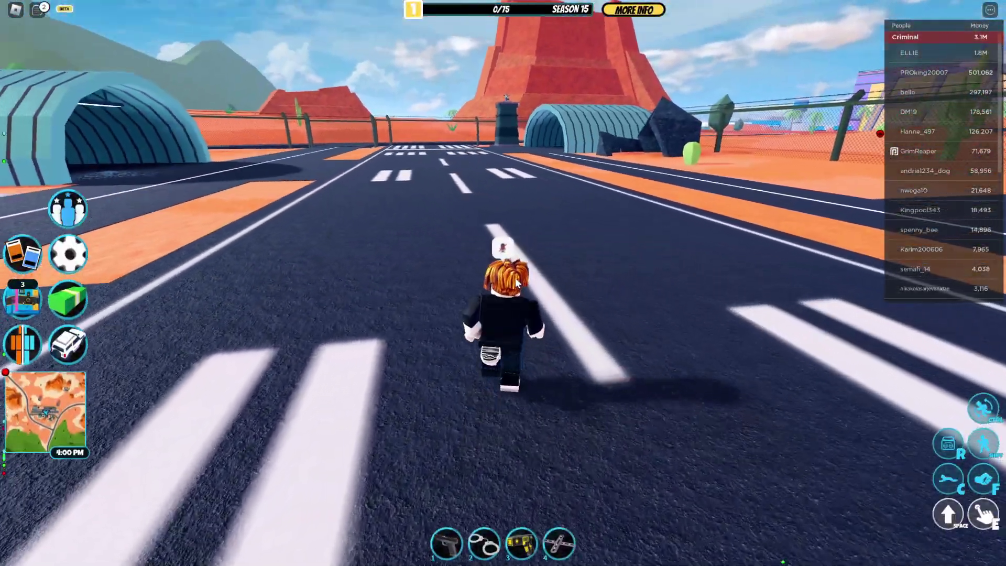
{"action": "key", "text": "w"}
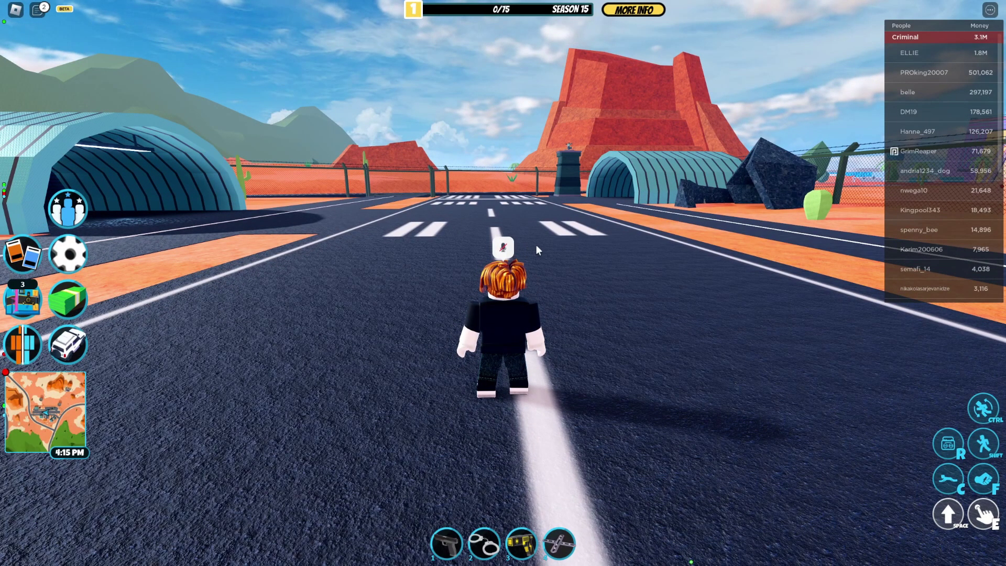
{"action": "key", "text": "w"}
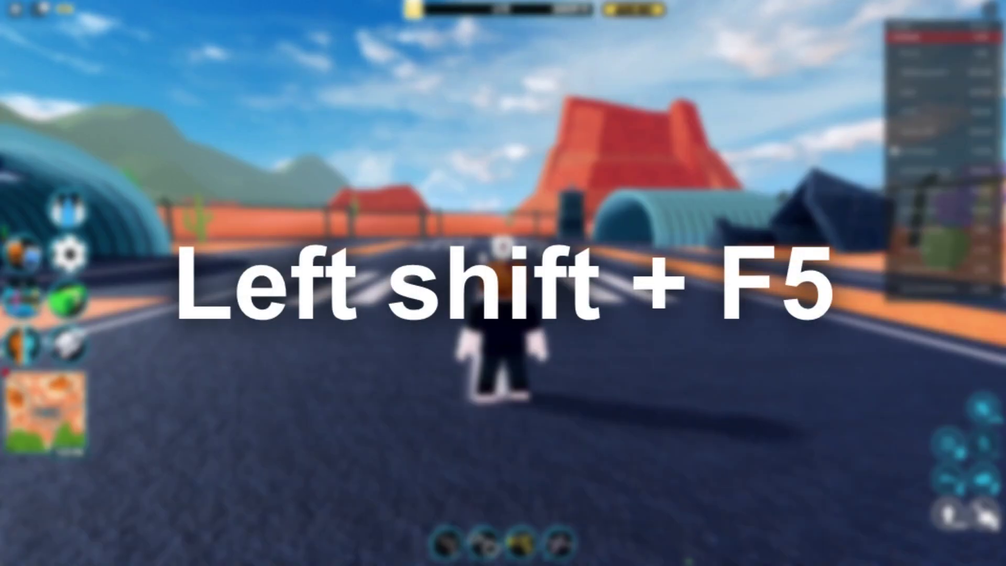
- Display the in-game performance statistics overlay and check the game's current frame rate
{"action": "key", "text": "shift+F5"}
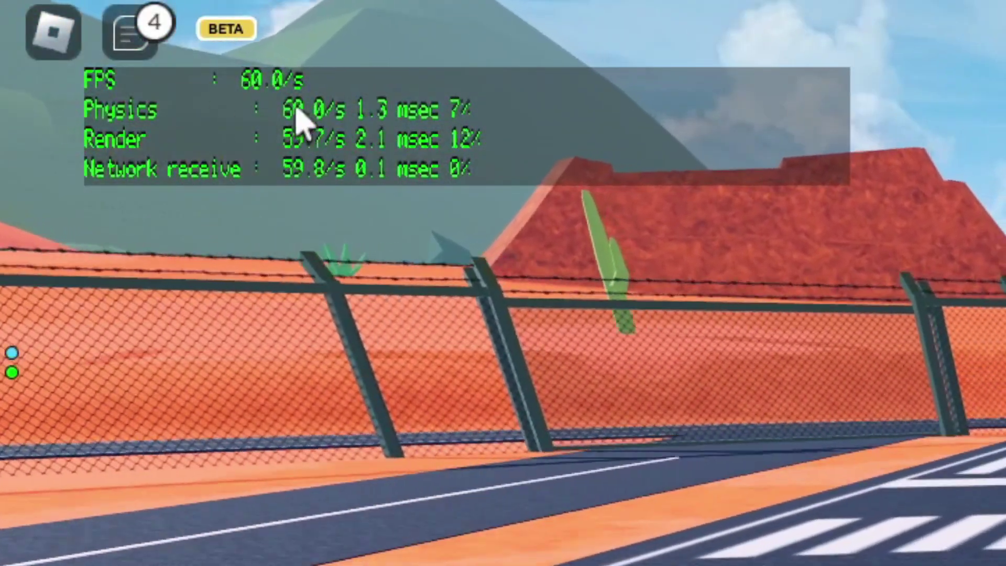
{"action": "right_click", "coordinate": [623, 226]}
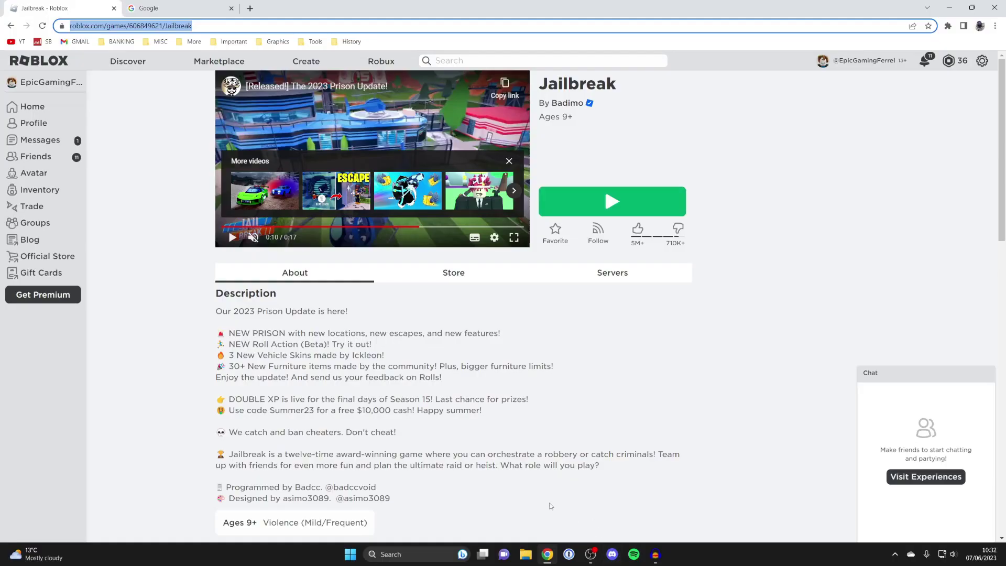
- Search Google for "roblox fps unlocker" and open the GitHub releases page of axstin/rbxfpsunlocker
{"action": "left_click", "coordinate": [206, 6]}
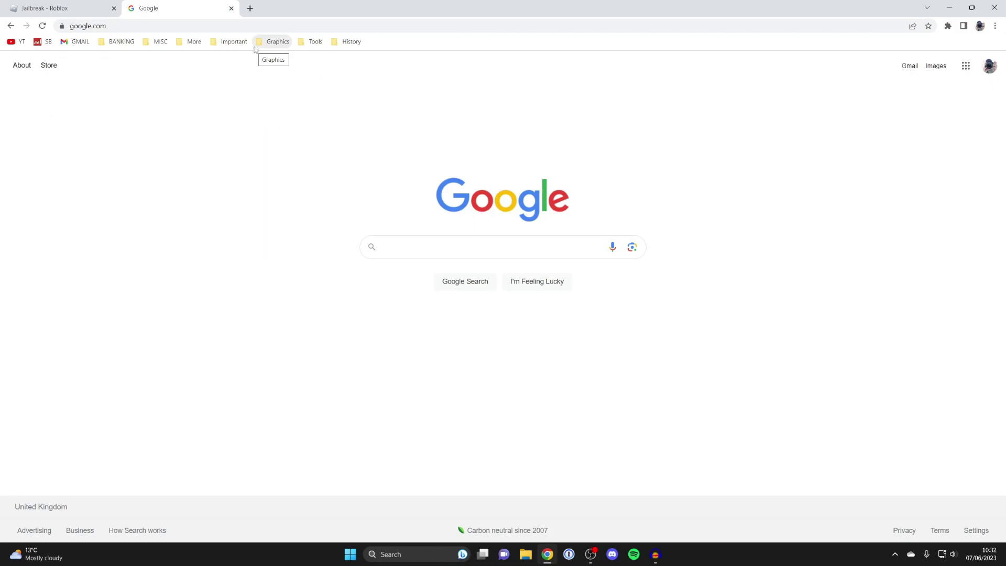
{"action": "type", "text": "roblox fps unlocker"}
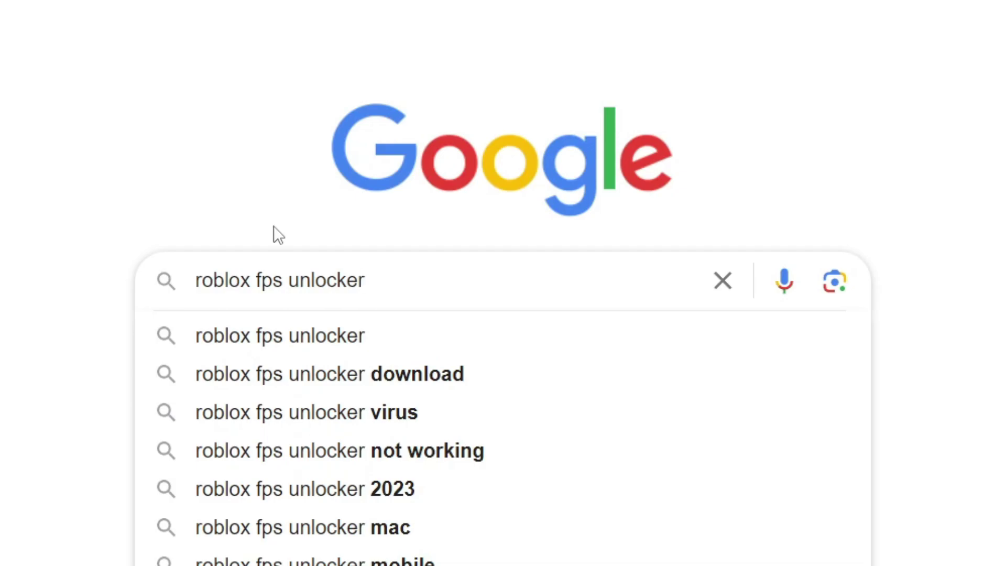
{"action": "key", "text": "Return"}
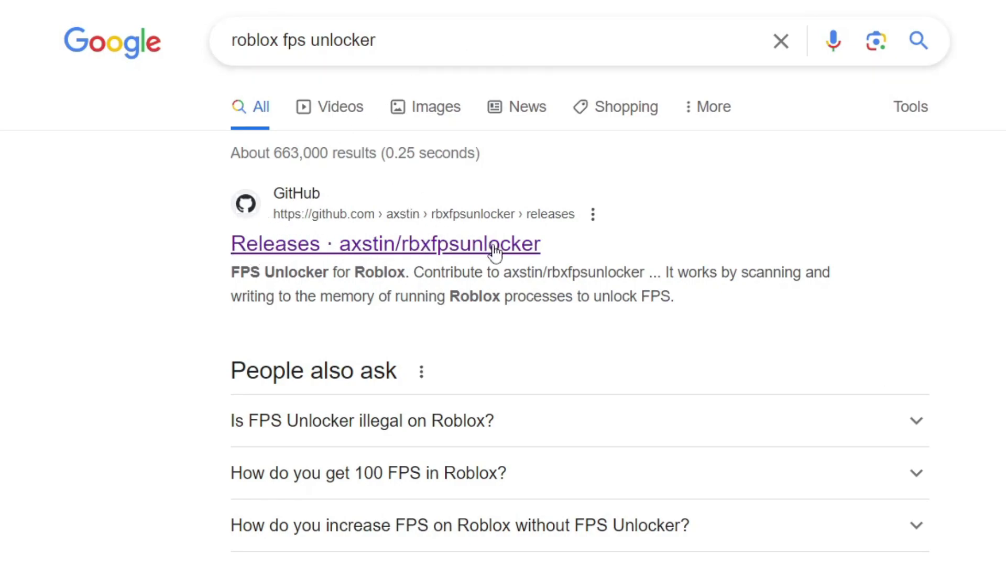
{"action": "left_click", "coordinate": [390, 246]}
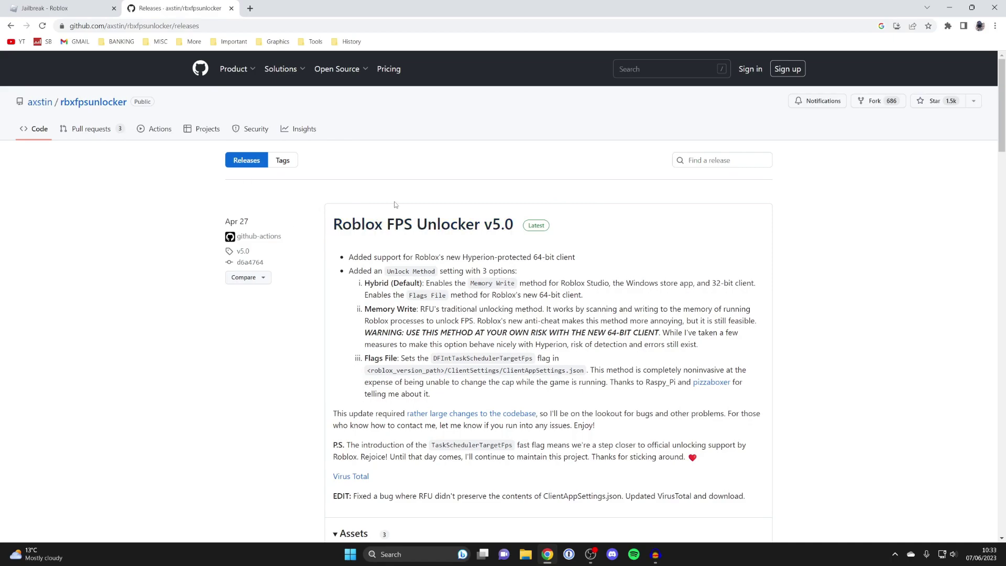
- Download rbxfpsunlocker-x64-hotfix1.zip from the assets of the Roblox FPS Unlocker v5.0 release
{"action": "scroll", "coordinate": [400, 218], "scroll_direction": "down", "scroll_amount": 1}
{"action": "scroll", "coordinate": [399, 210], "scroll_direction": "down", "scroll_amount": 1}
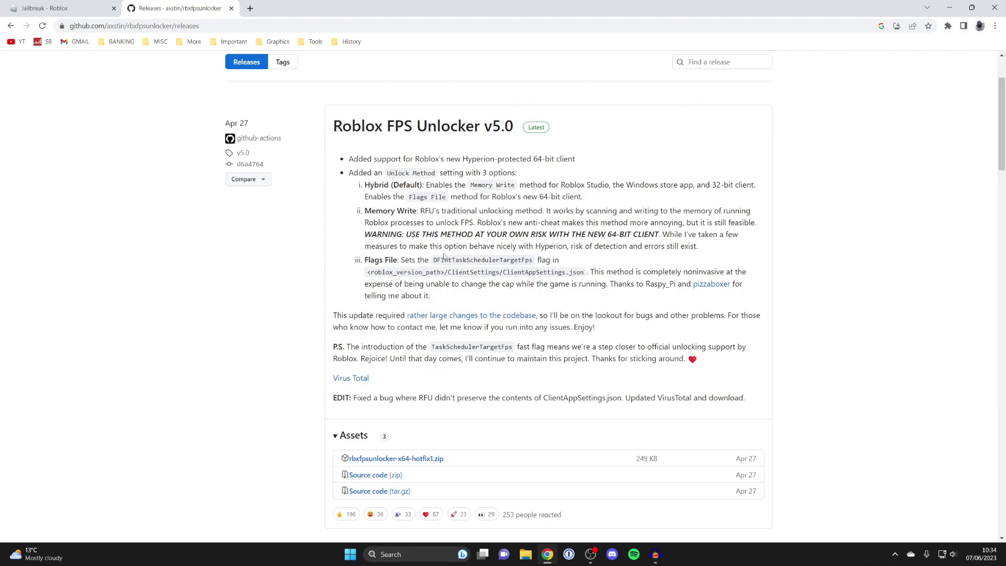
{"action": "scroll", "coordinate": [444, 256], "scroll_direction": "down", "scroll_amount": 2}
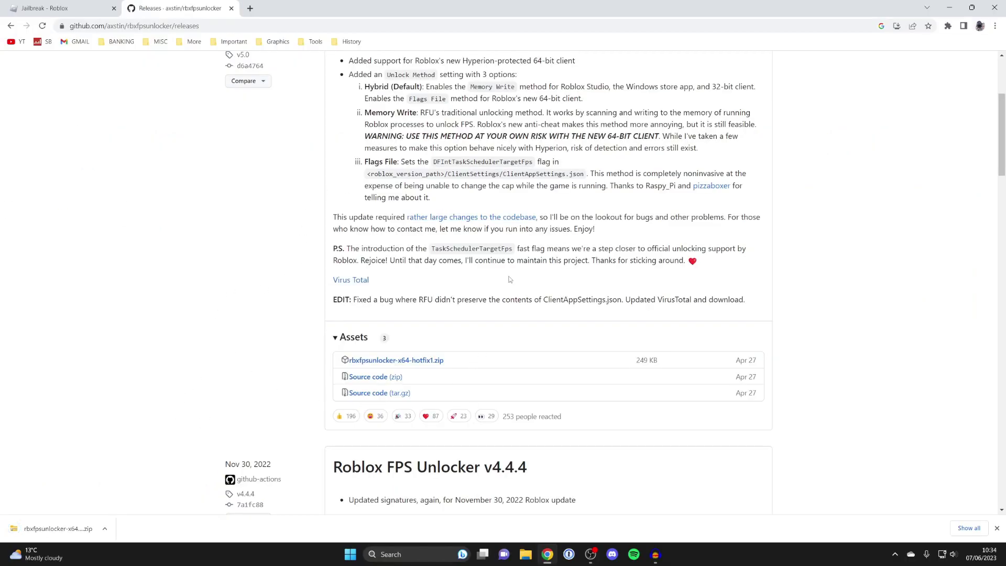
- Copy the rbxfpsunlocker application out of the newly downloaded rbxfpsunlocker-x64-hotfix1 archive in Downloads to the desktop
{"action": "left_click", "coordinate": [949, 5]}
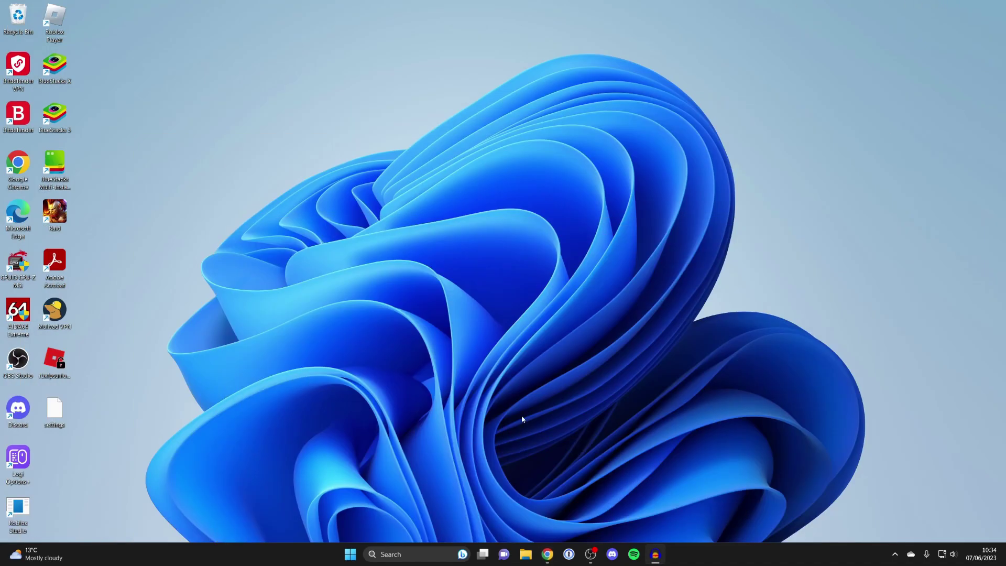
{"action": "left_click", "coordinate": [528, 554]}
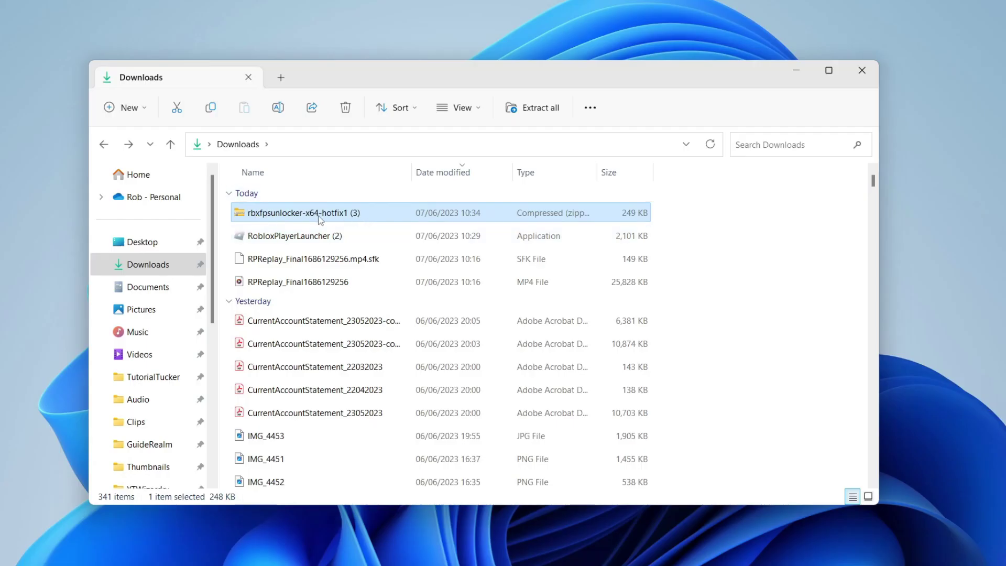
{"action": "double_click", "coordinate": [379, 210]}
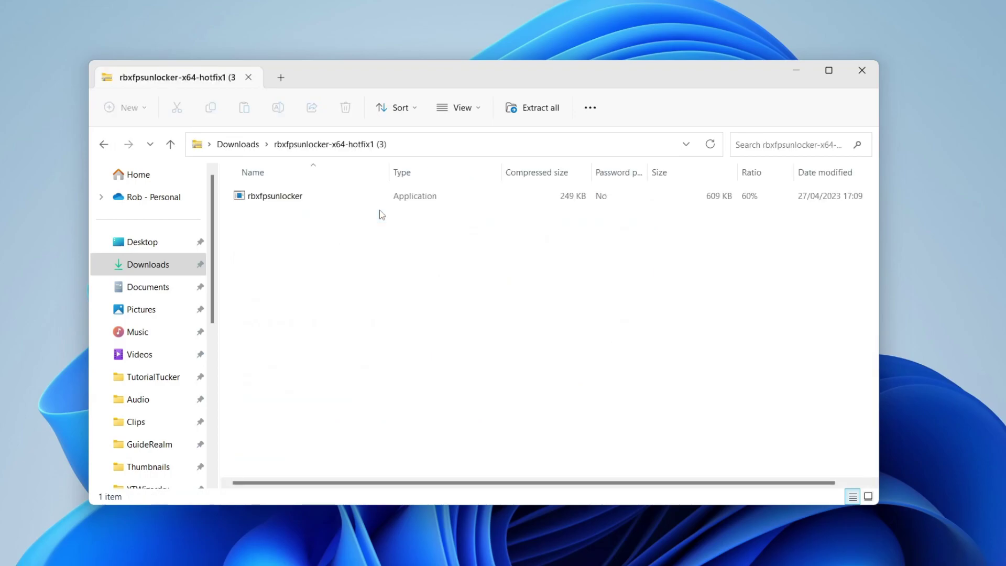
{"action": "left_click", "coordinate": [295, 202]}
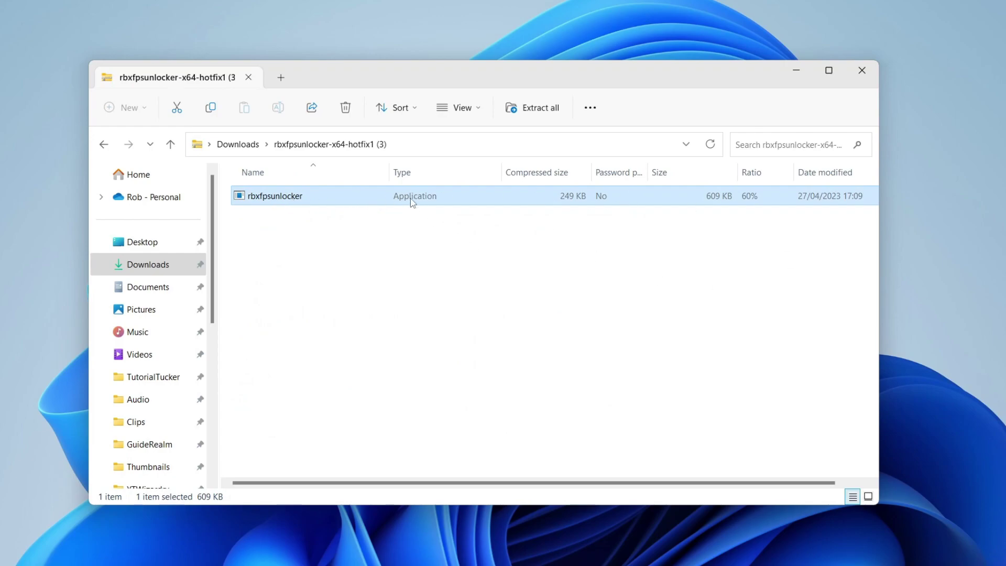
{"action": "left_click_drag", "start_coordinate": [410, 198], "coordinate": [38, 346]}
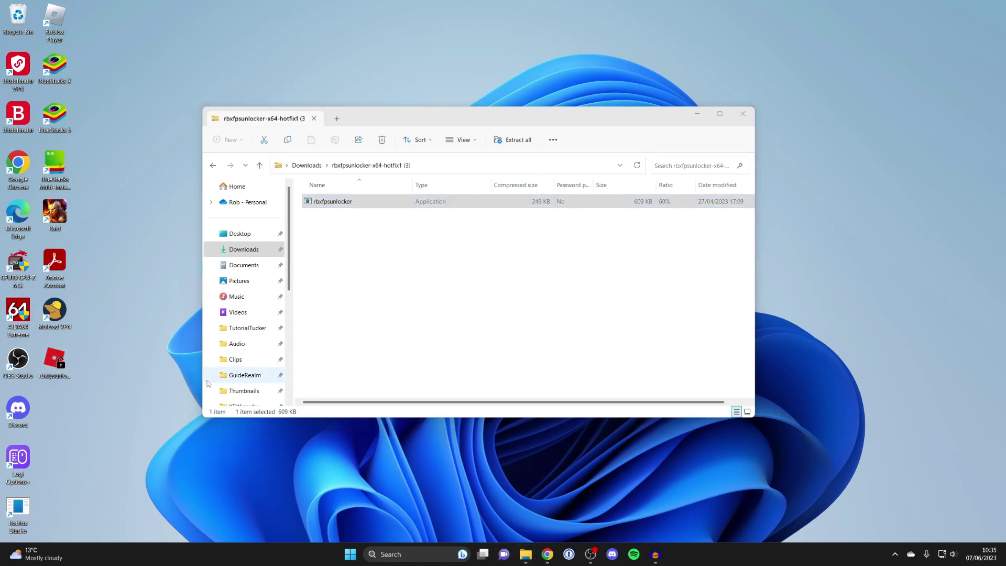
{"action": "left_click", "coordinate": [743, 114]}
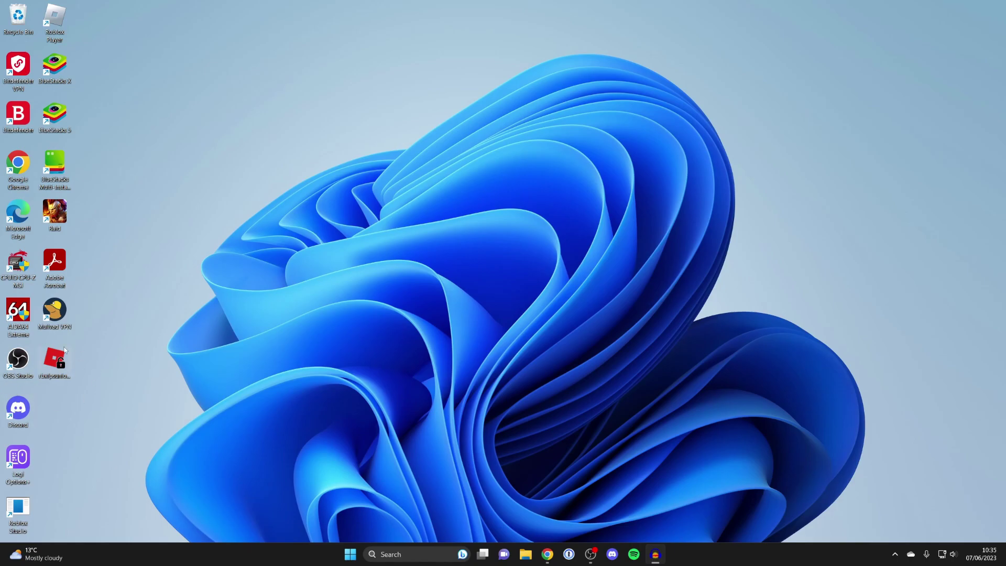
- Launch rbxfpsunlocker from the desktop and view its available FPS Cap options
{"action": "double_click", "coordinate": [56, 361]}
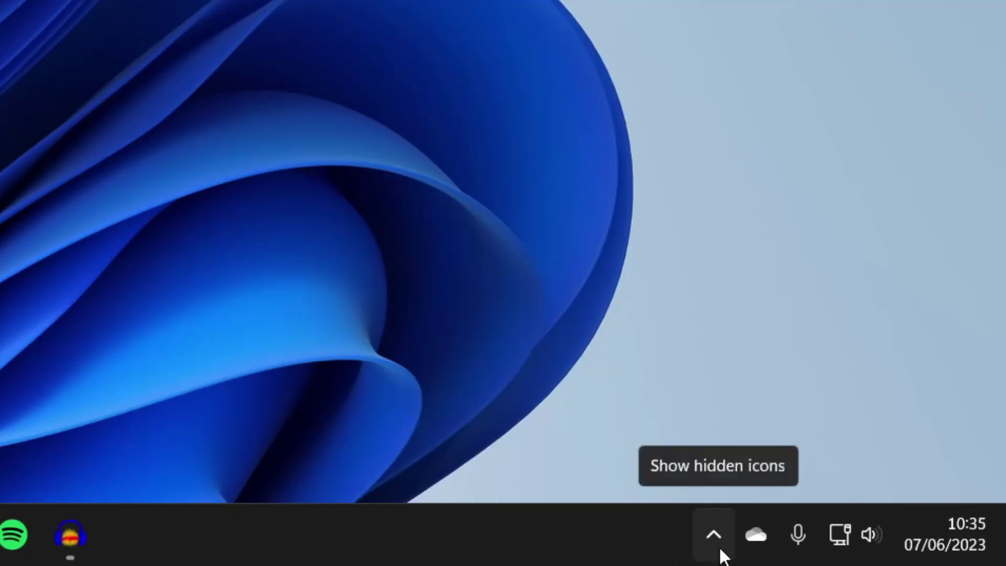
{"action": "left_click", "coordinate": [712, 540]}
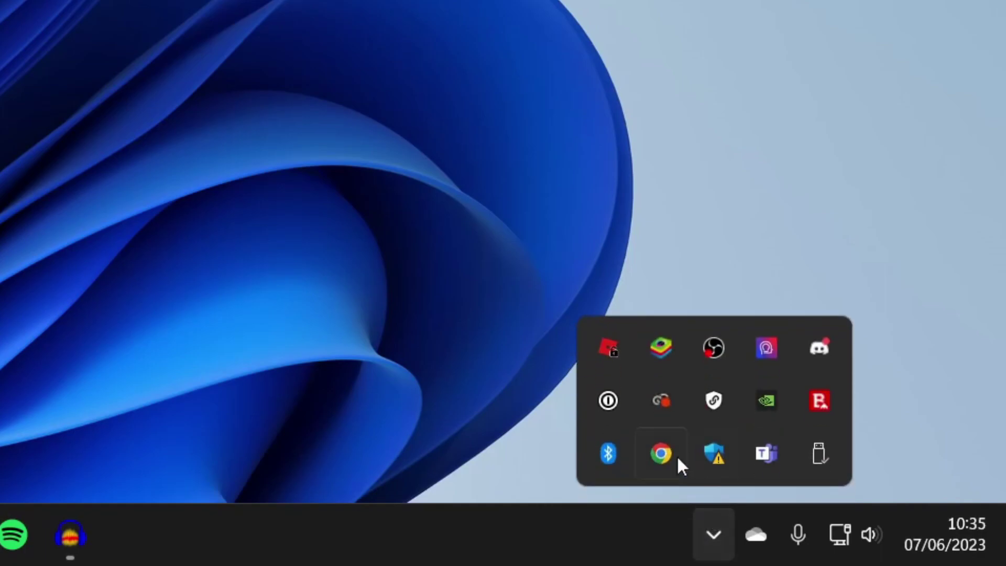
{"action": "right_click", "coordinate": [609, 352]}
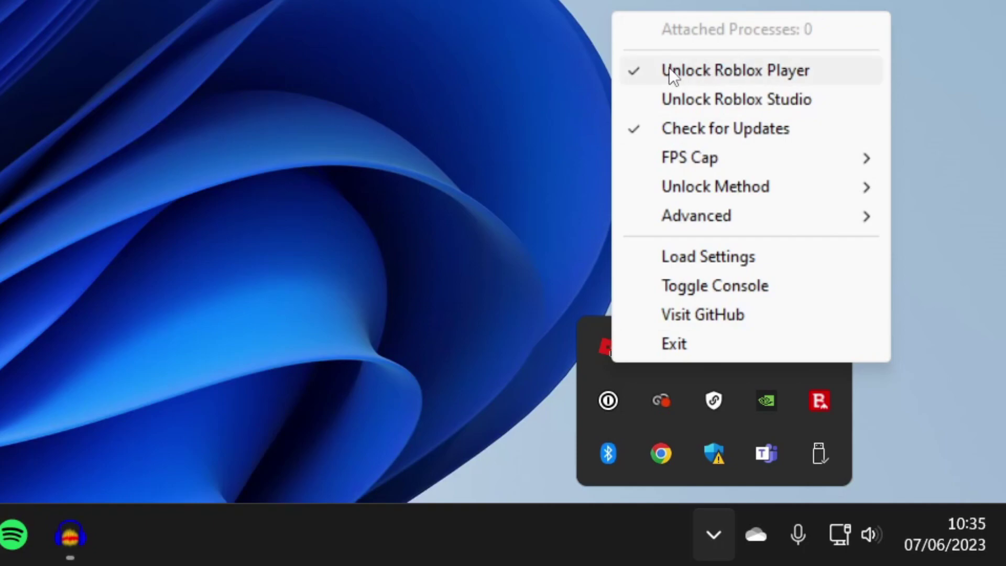
{"action": "mouse_move", "coordinate": [711, 159]}
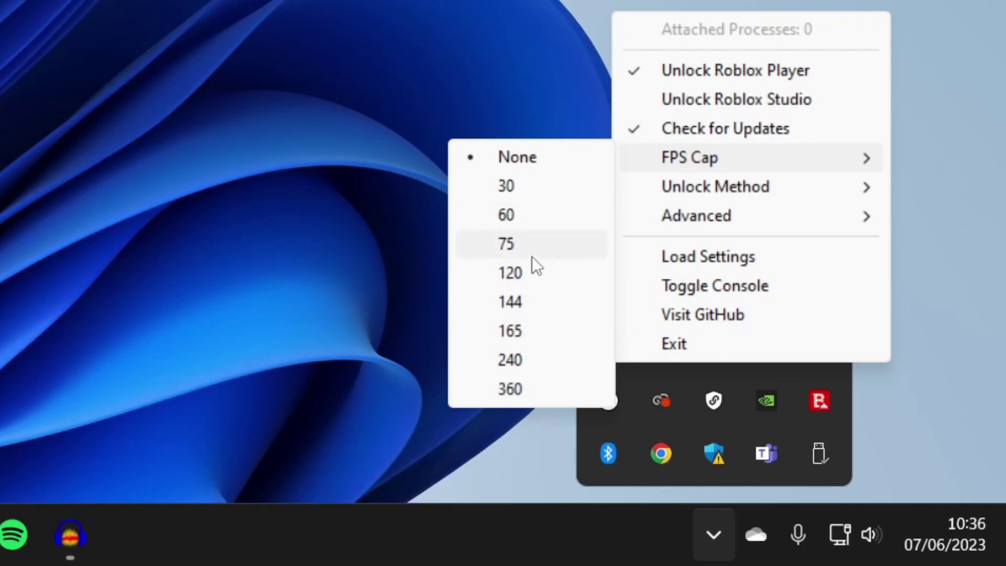
{"action": "left_click", "coordinate": [34, 246]}
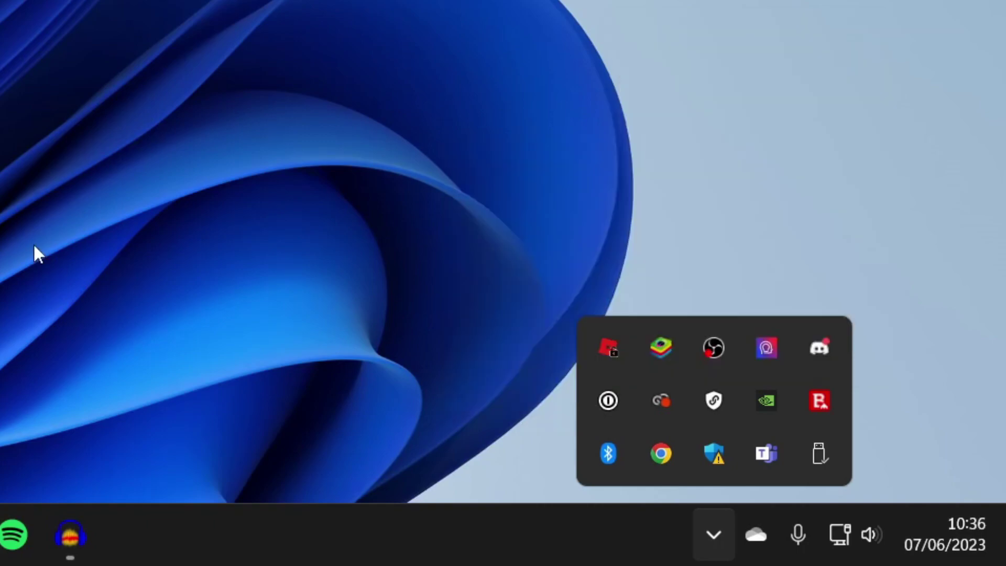
{"action": "left_click", "coordinate": [34, 246]}
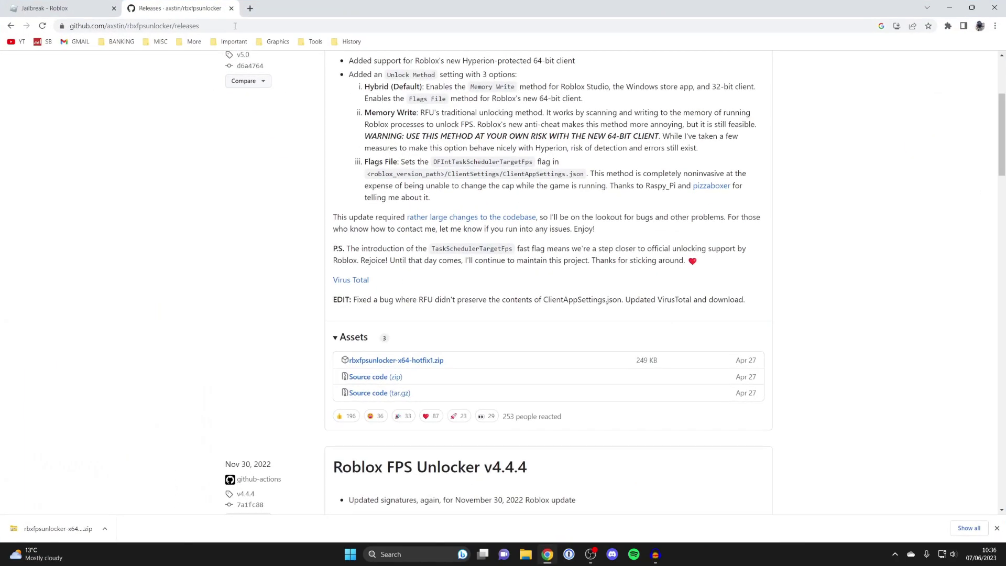
- Launch Jailbreak from its Roblox page in the browser and walk the character around the rooftop helipad
{"action": "left_click", "coordinate": [57, 7]}
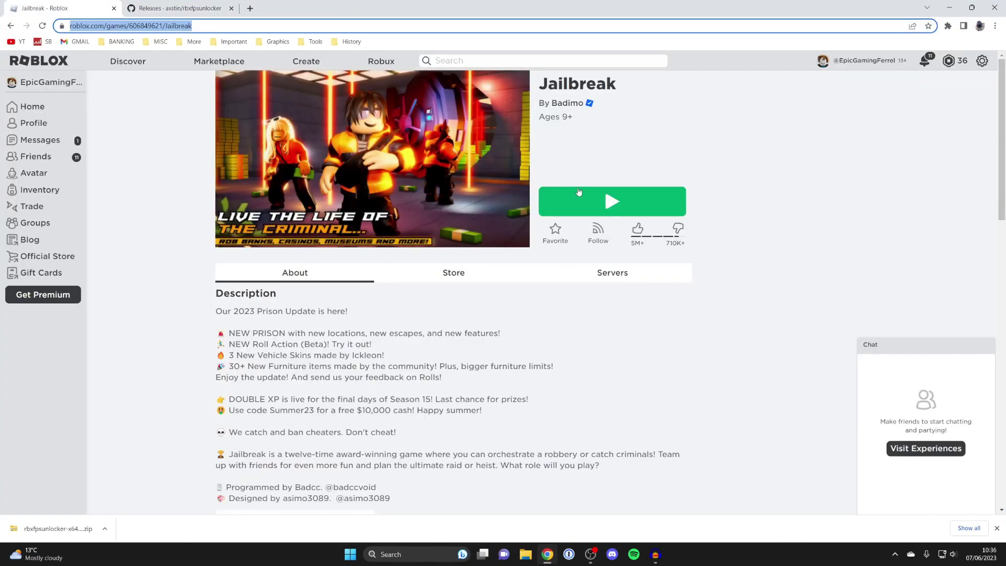
{"action": "left_click", "coordinate": [585, 201]}
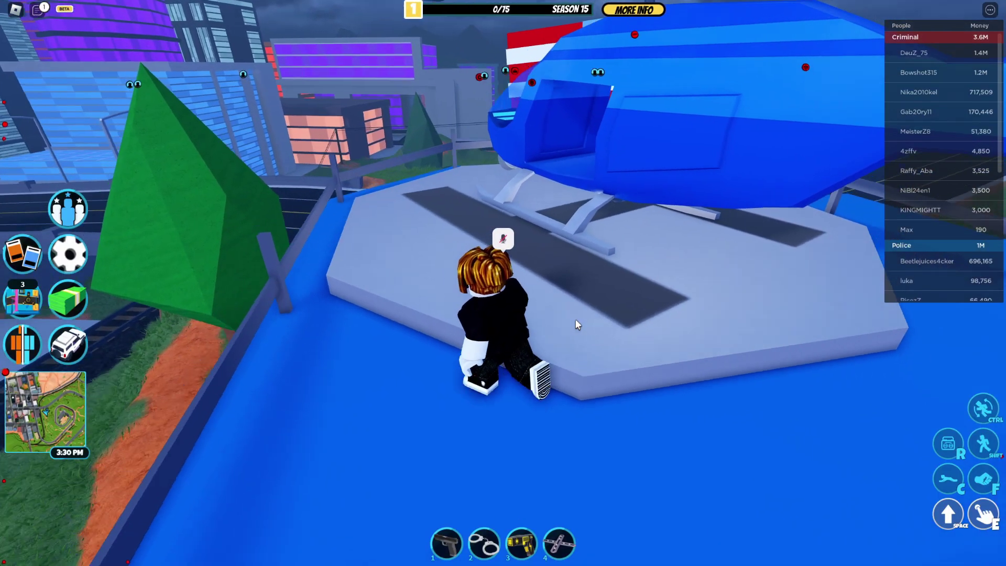
{"action": "key", "text": "w"}
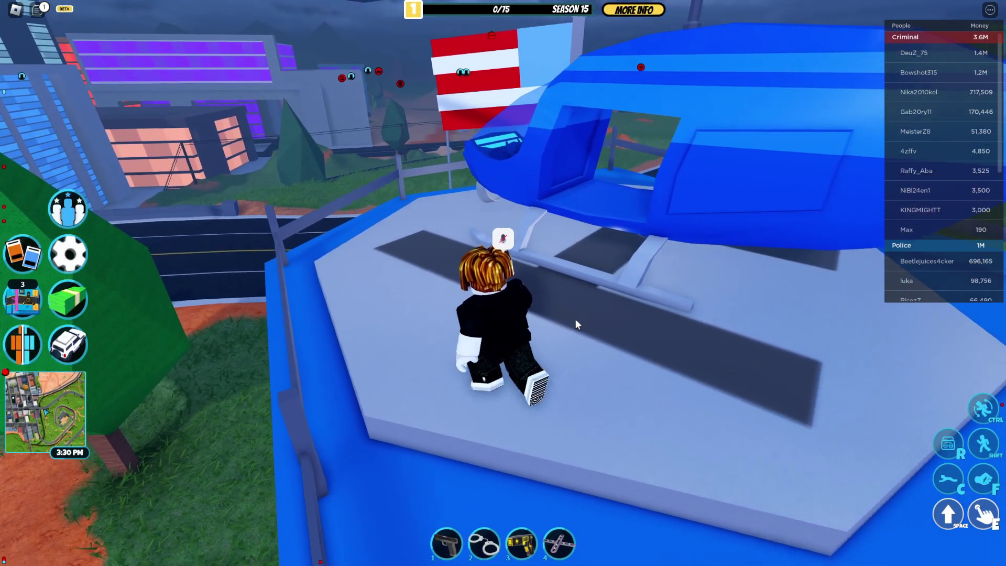
{"action": "key", "text": "w"}
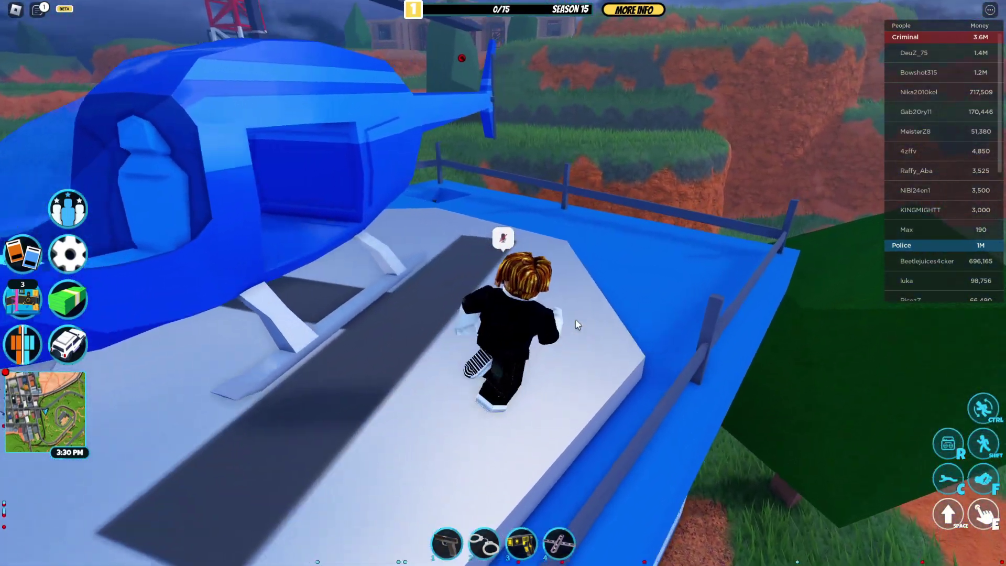
{"action": "key", "text": "a"}
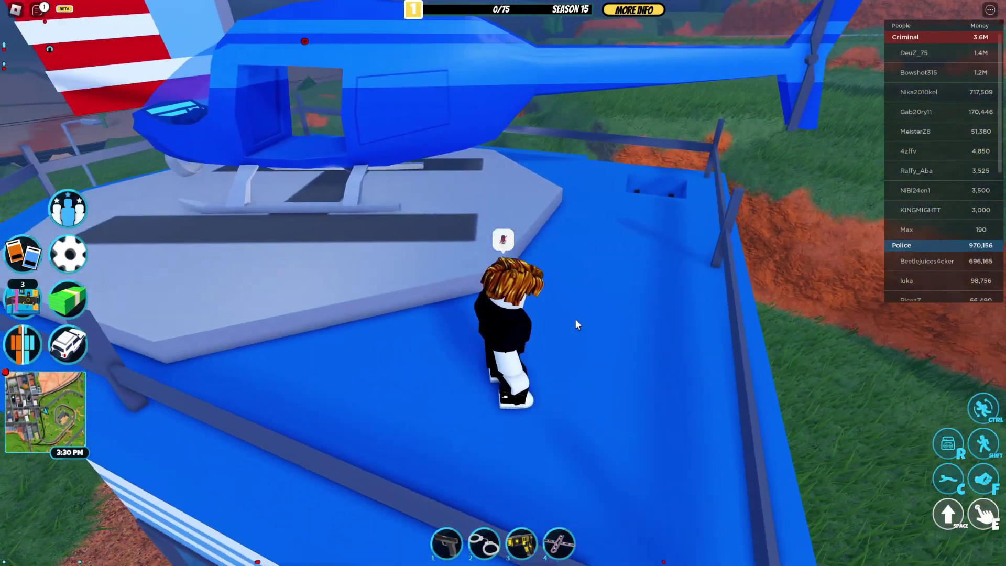
- Display the performance and network statistics overlays to check the unlocked frame rate, and hide them again
{"action": "key", "text": "shift+F5"}
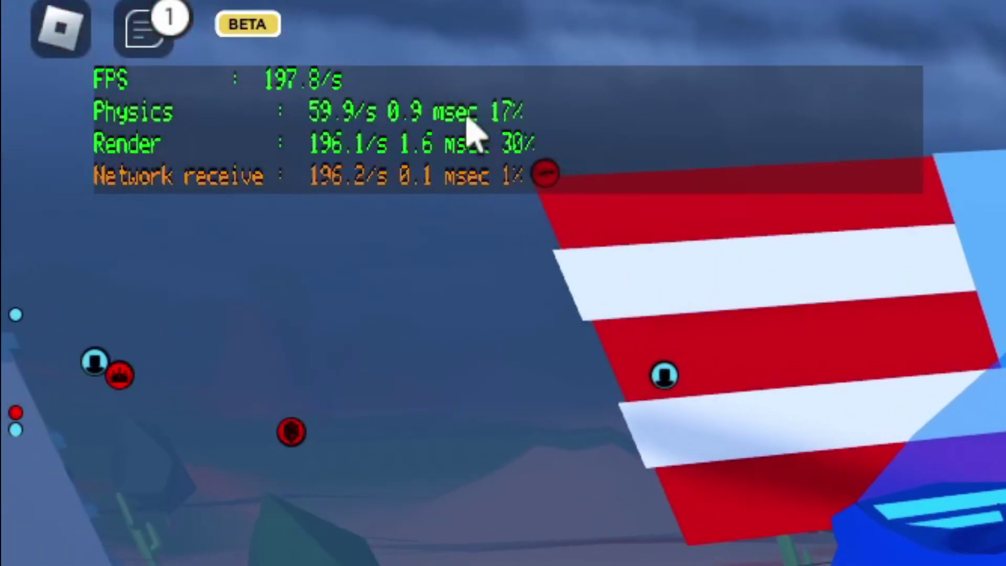
{"action": "key", "text": "shift+F3"}
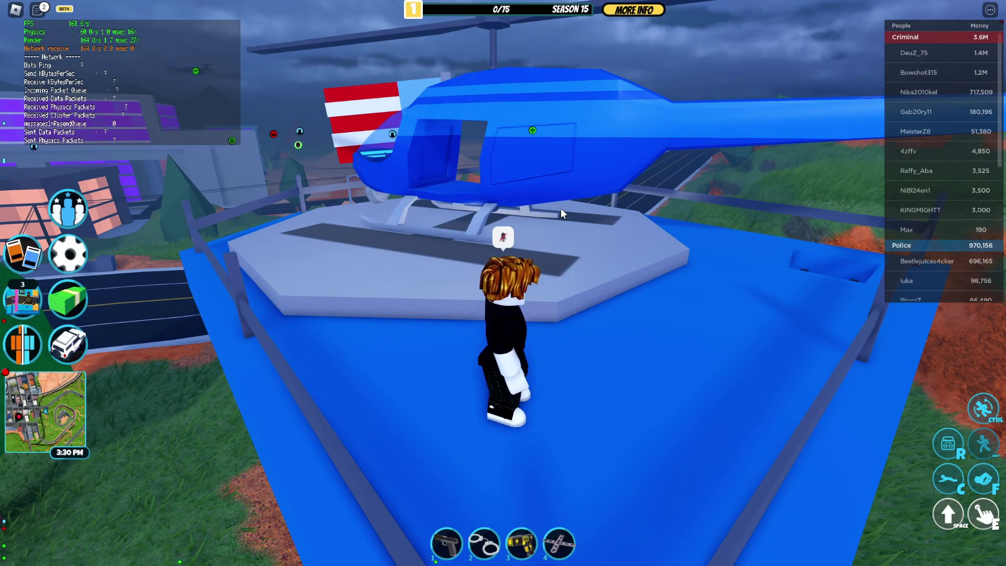
{"action": "key", "text": "shift+F3"}
- Board the blue helicopter on the rooftop helipad, take off and fly it over the city
{"action": "key", "text": "a"}
{"action": "key", "text": "w"}
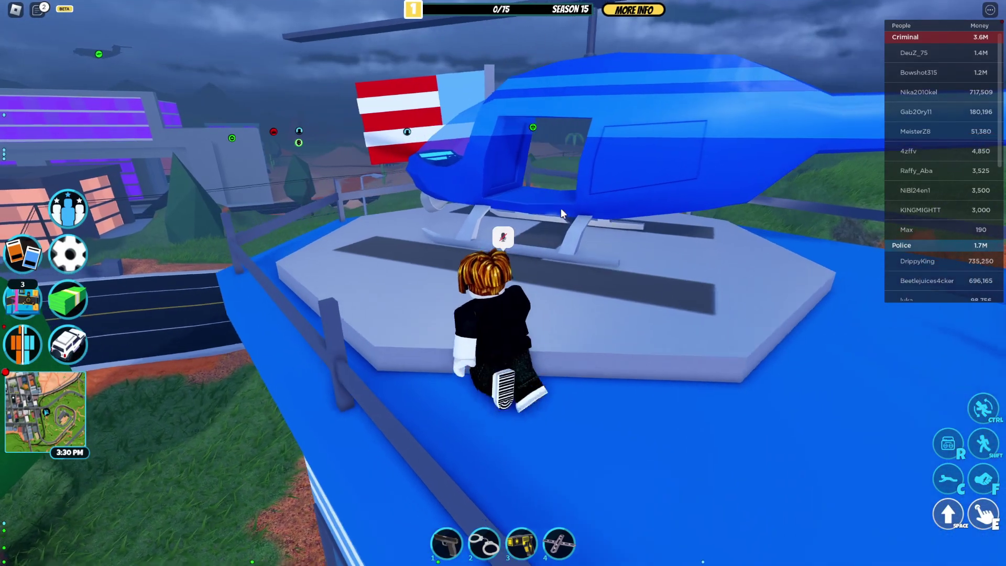
{"action": "key", "text": "a"}
{"action": "key", "text": "e"}
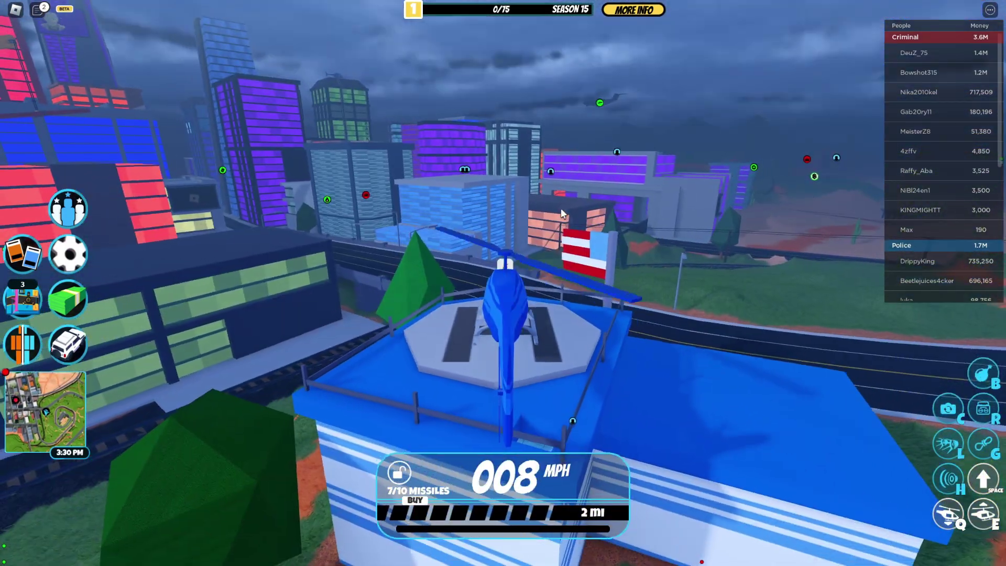
{"action": "key", "text": "e"}
{"action": "key", "text": "w"}
{"action": "key", "text": "w"}
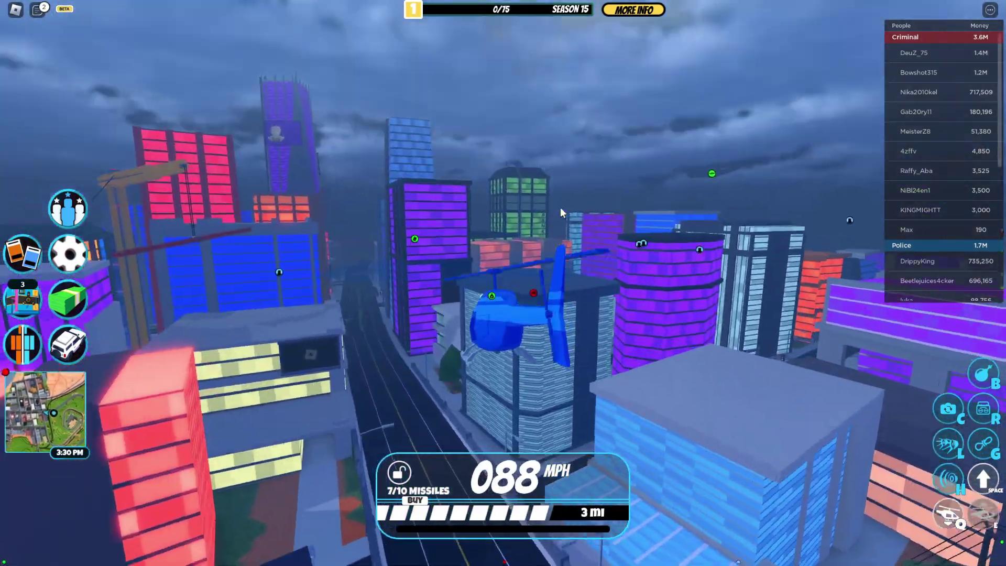
{"action": "key", "text": "w"}
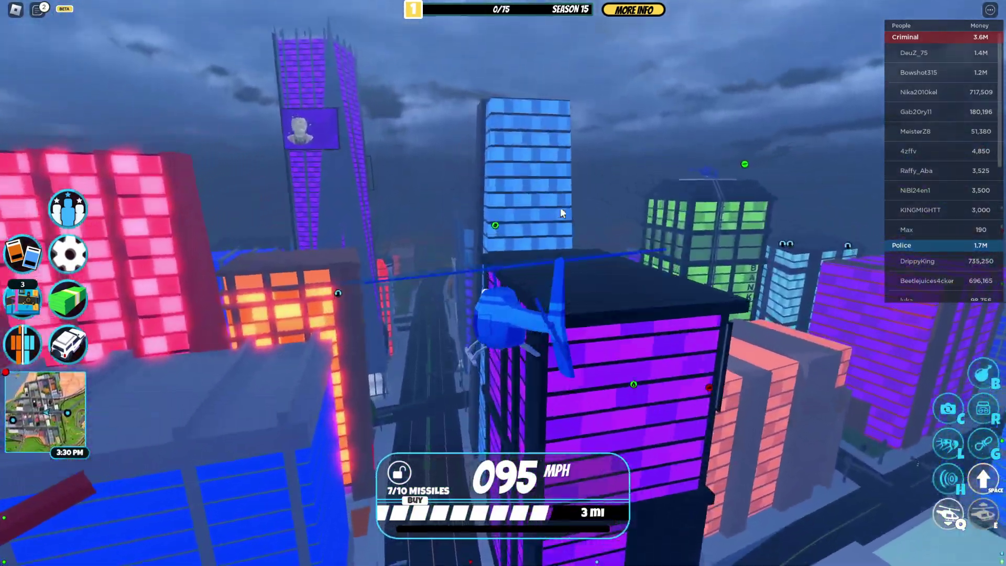